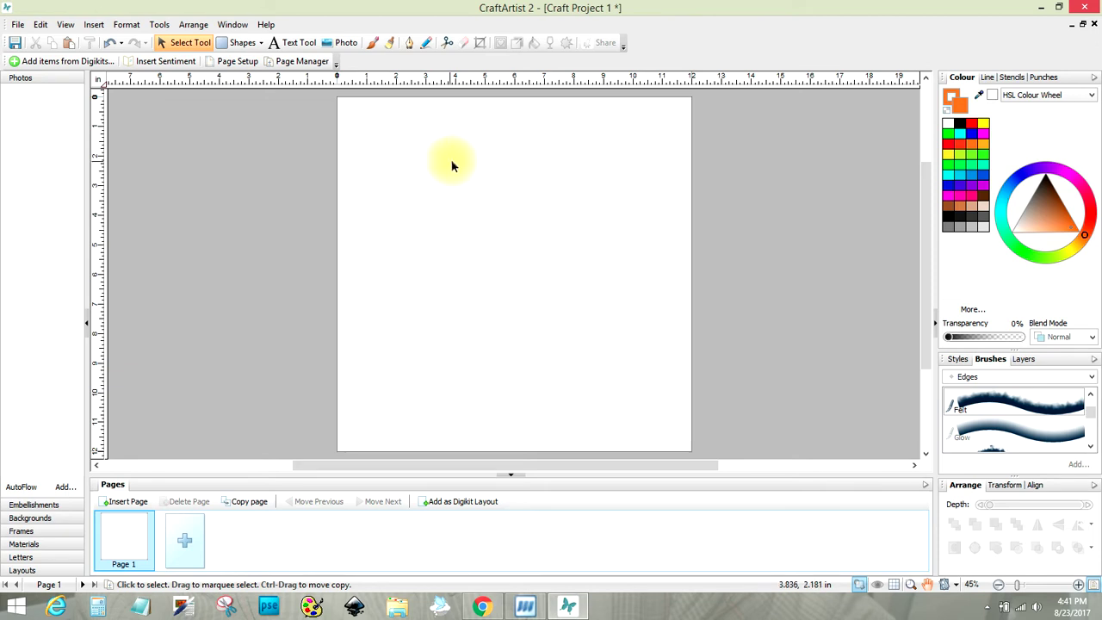
- Draw a Quick Rectangle in orange, then move and widen it to 9.553 x 6.757 in
{"action": "left_click", "coordinate": [251, 48]}
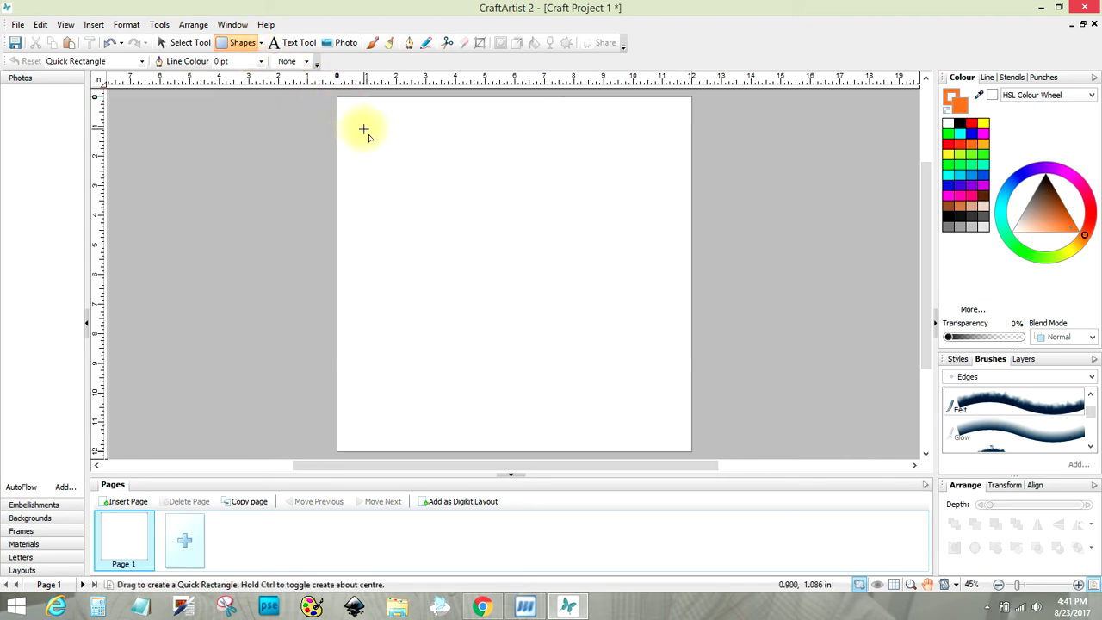
{"action": "left_click_drag", "start_coordinate": [363, 130], "coordinate": [606, 328]}
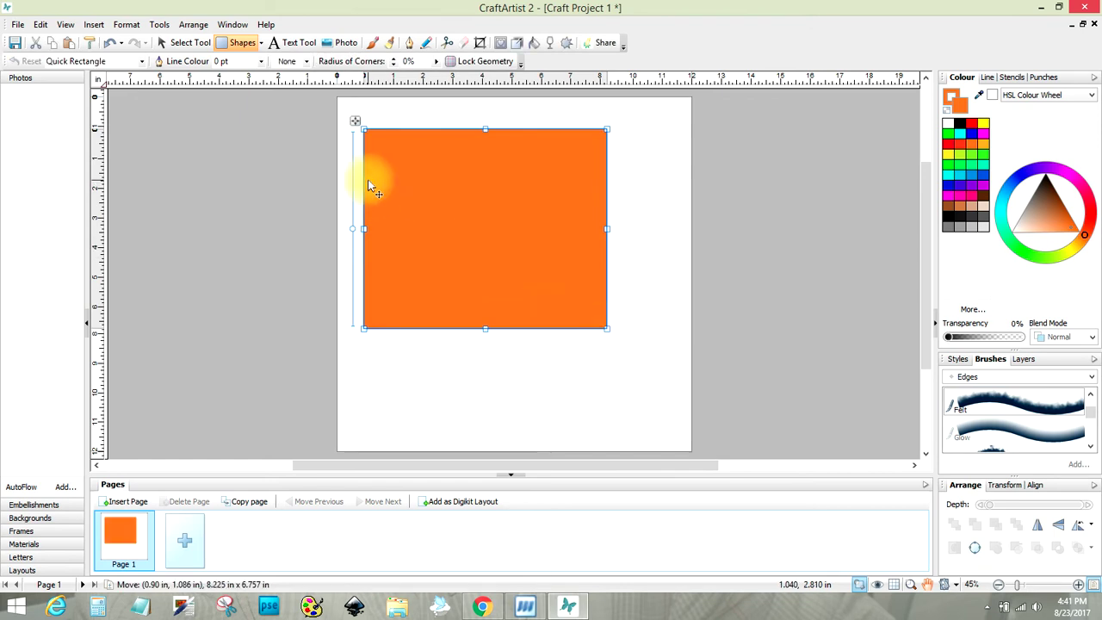
{"action": "left_click", "coordinate": [183, 42]}
{"action": "left_click_drag", "start_coordinate": [407, 185], "coordinate": [431, 203]}
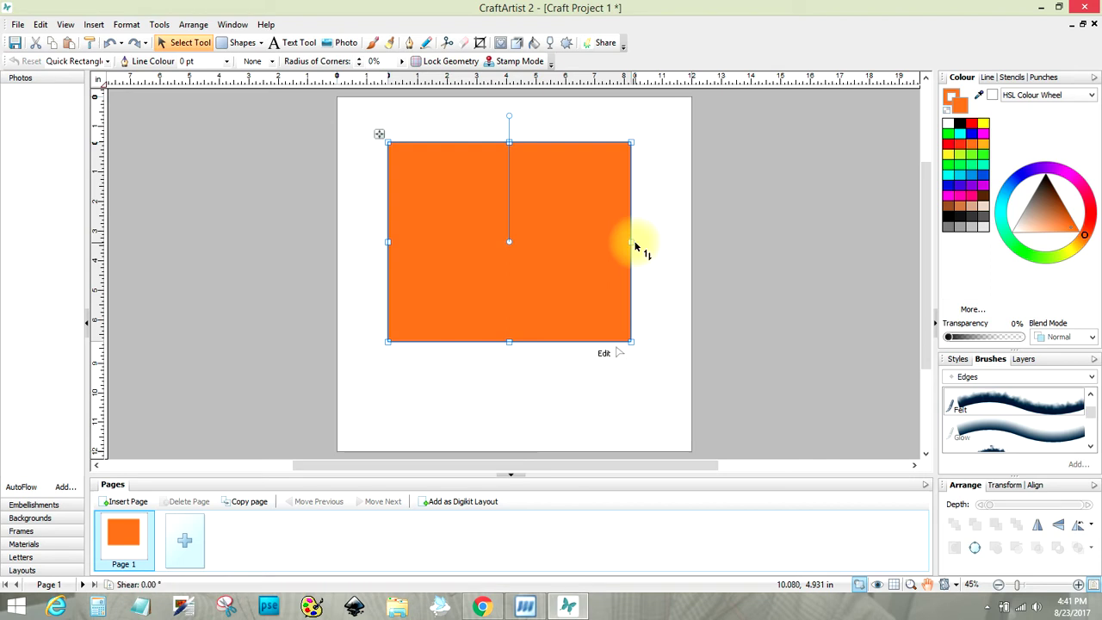
{"action": "left_click_drag", "start_coordinate": [633, 243], "coordinate": [669, 248]}
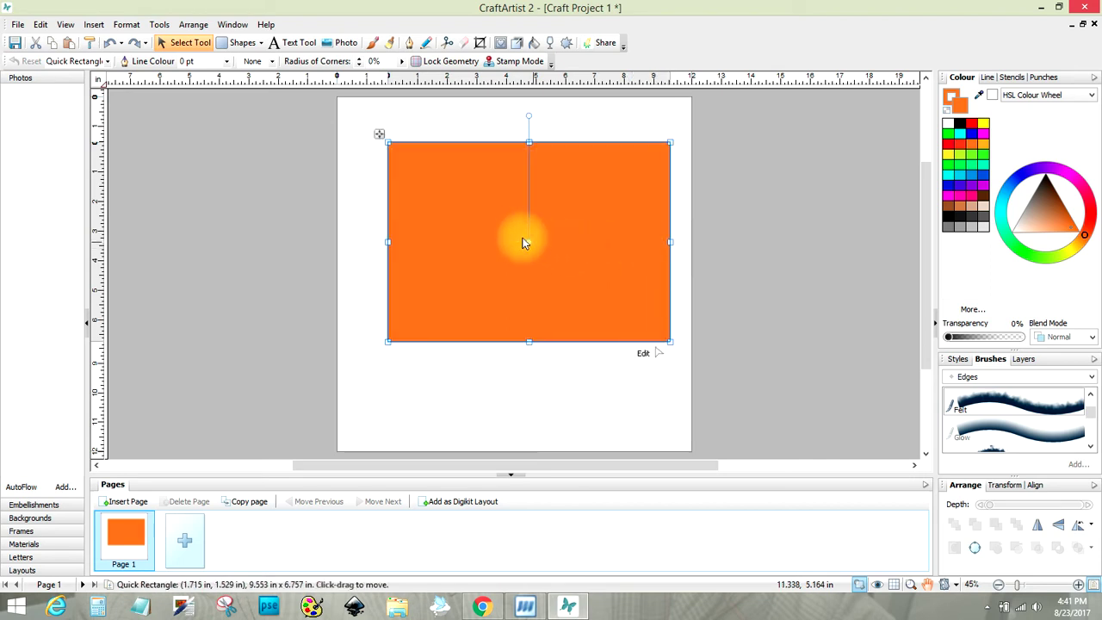
{"action": "left_click_drag", "start_coordinate": [503, 218], "coordinate": [485, 237]}
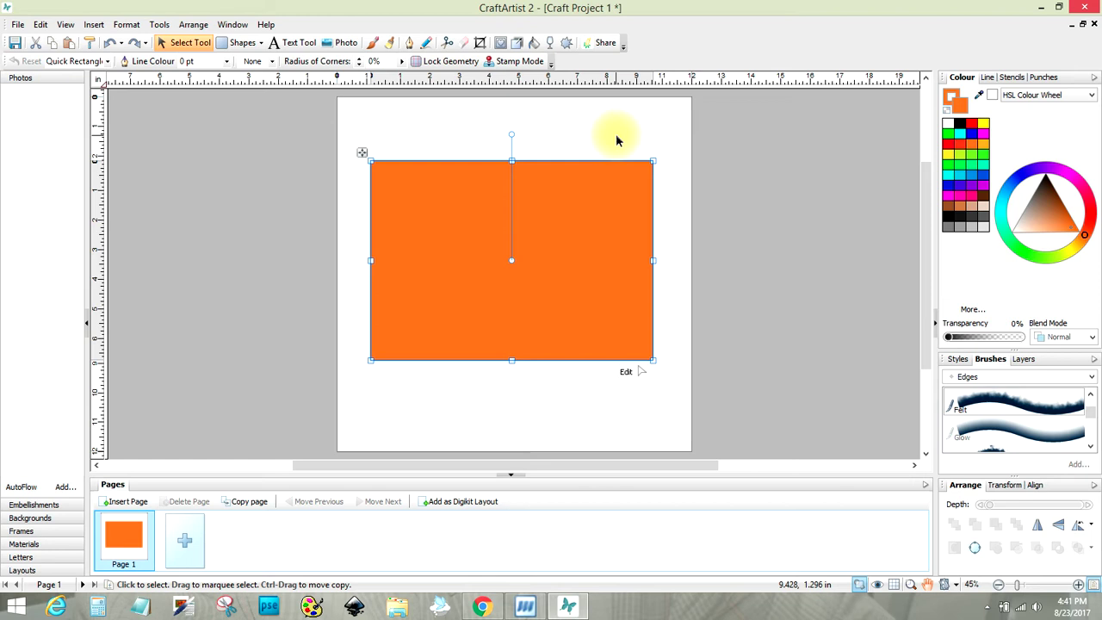
- Activate the Erase Tool, which starts with a 32 pt width
{"action": "left_click", "coordinate": [464, 47]}
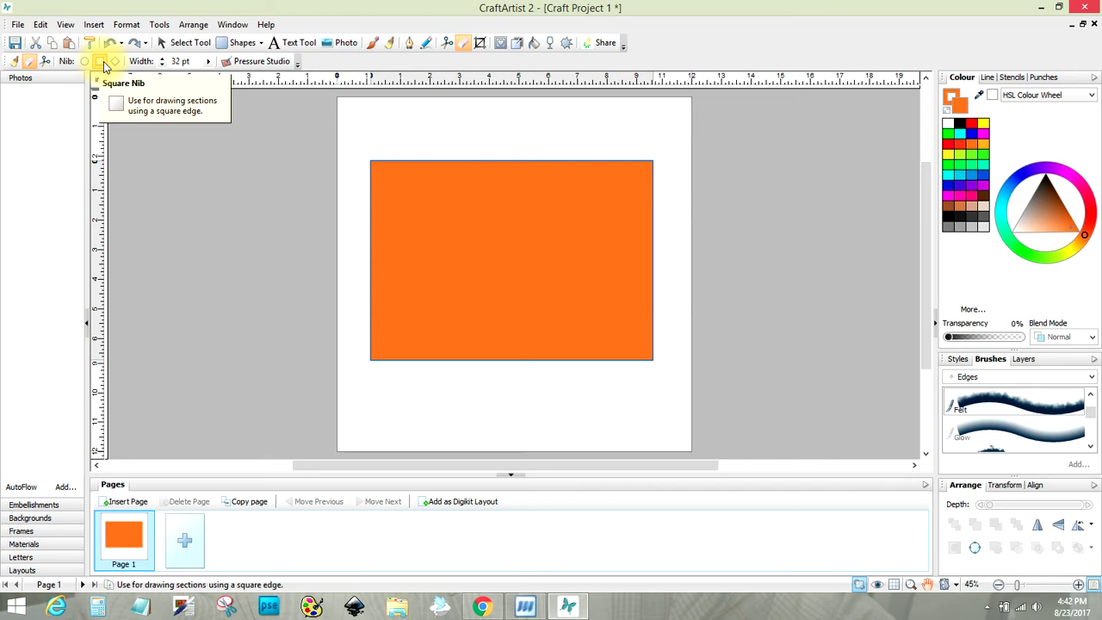
- Use the Square Nib eraser to notch the top edge, clear a bottom-left speck and erode the bottom-right corner
{"action": "left_click", "coordinate": [101, 64]}
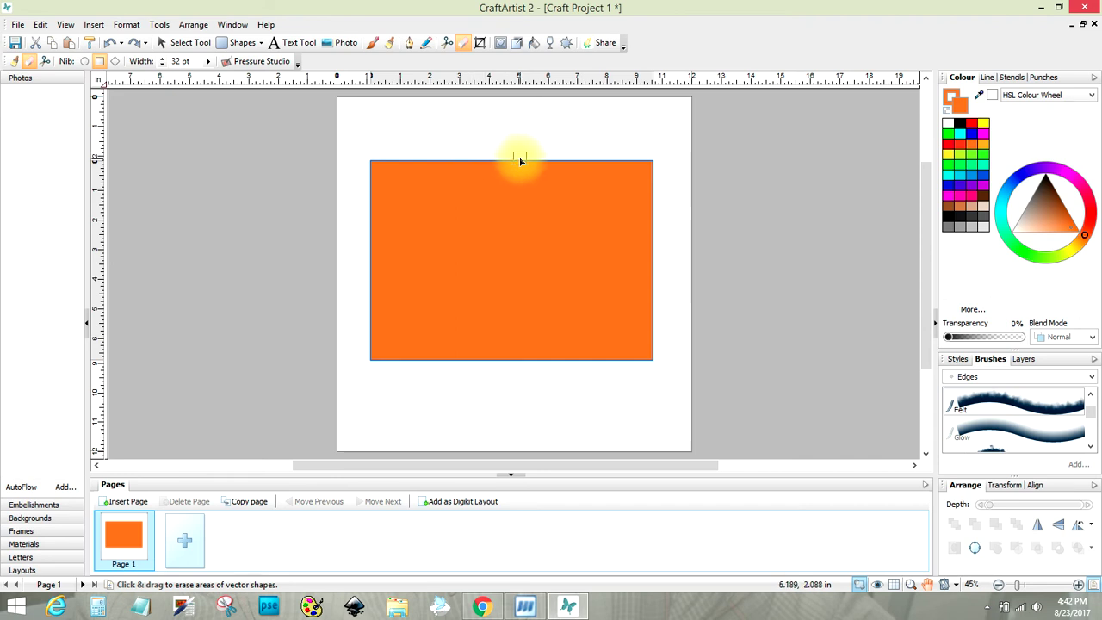
{"action": "mouse_move", "coordinate": [519, 161]}
{"action": "left_mouse_down"}
{"action": "mouse_move", "coordinate": [375, 161]}
{"action": "mouse_move", "coordinate": [358, 268]}
{"action": "mouse_move", "coordinate": [378, 315]}
{"action": "mouse_move", "coordinate": [369, 339]}
{"action": "mouse_move", "coordinate": [391, 361]}
{"action": "mouse_move", "coordinate": [444, 372]}
{"action": "mouse_move", "coordinate": [484, 353]}
{"action": "mouse_move", "coordinate": [525, 366]}
{"action": "left_mouse_up"}
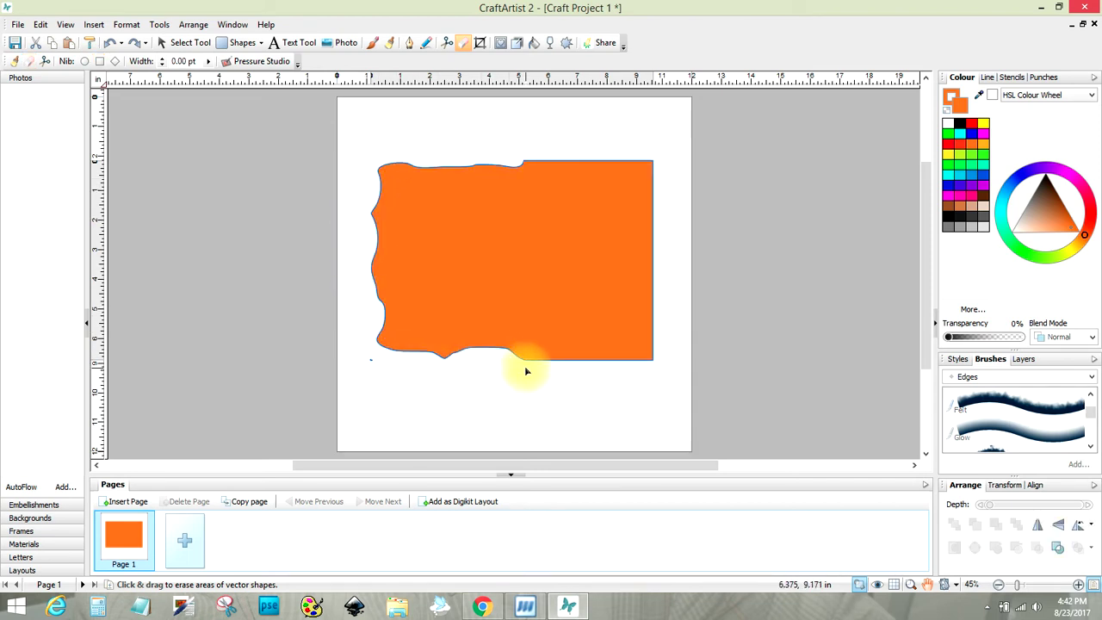
{"action": "left_click", "coordinate": [370, 359]}
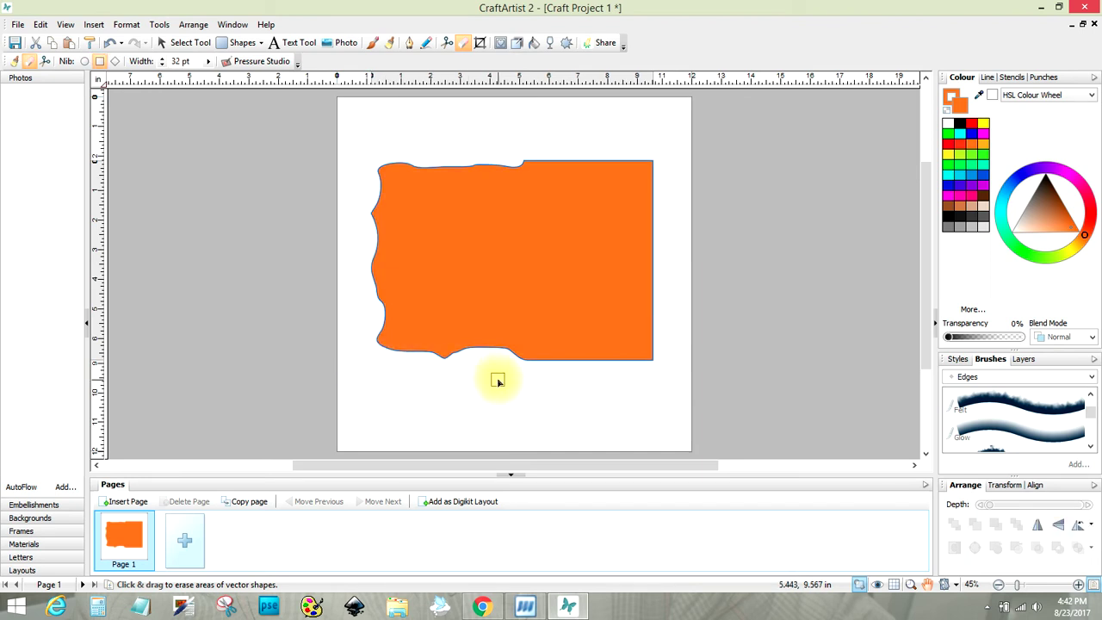
{"action": "mouse_move", "coordinate": [653, 342]}
{"action": "left_mouse_down"}
{"action": "mouse_move", "coordinate": [602, 383]}
{"action": "mouse_move", "coordinate": [655, 352]}
{"action": "mouse_move", "coordinate": [654, 315]}
{"action": "left_mouse_up"}
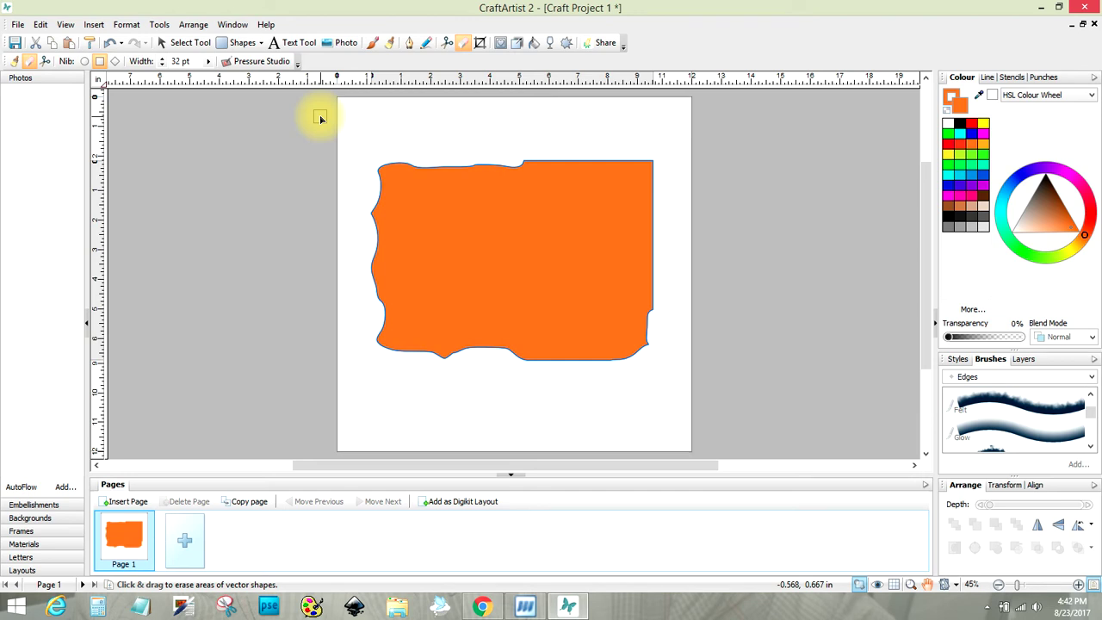
- Select the torn shape and apply a 4.0 pt Felt brush outline from the Edges set
{"action": "left_click", "coordinate": [183, 41]}
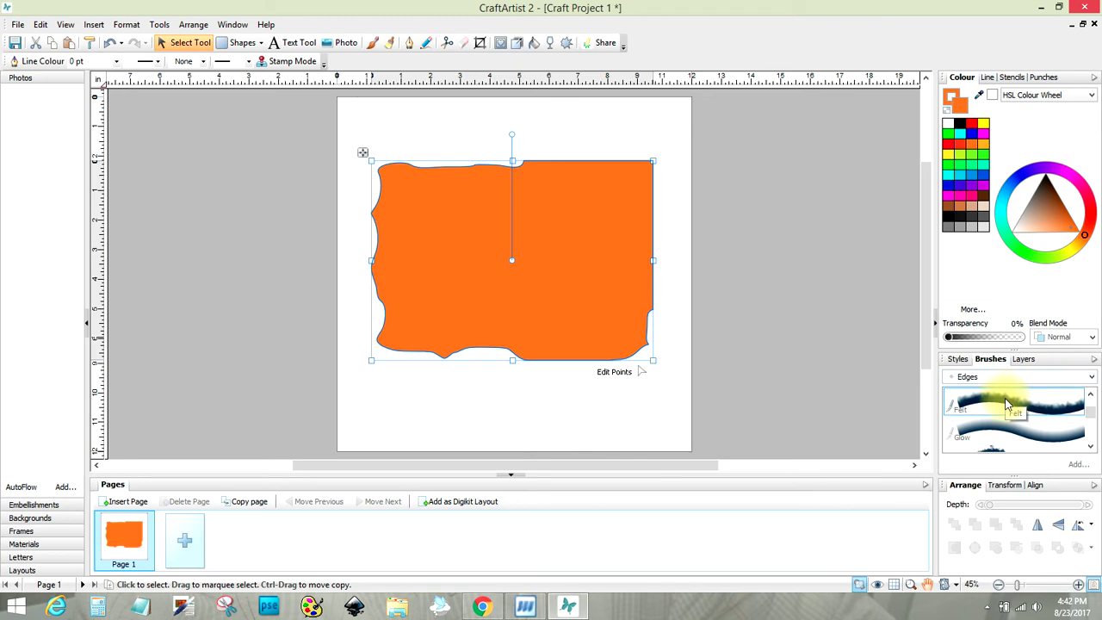
{"action": "left_click", "coordinate": [1006, 402]}
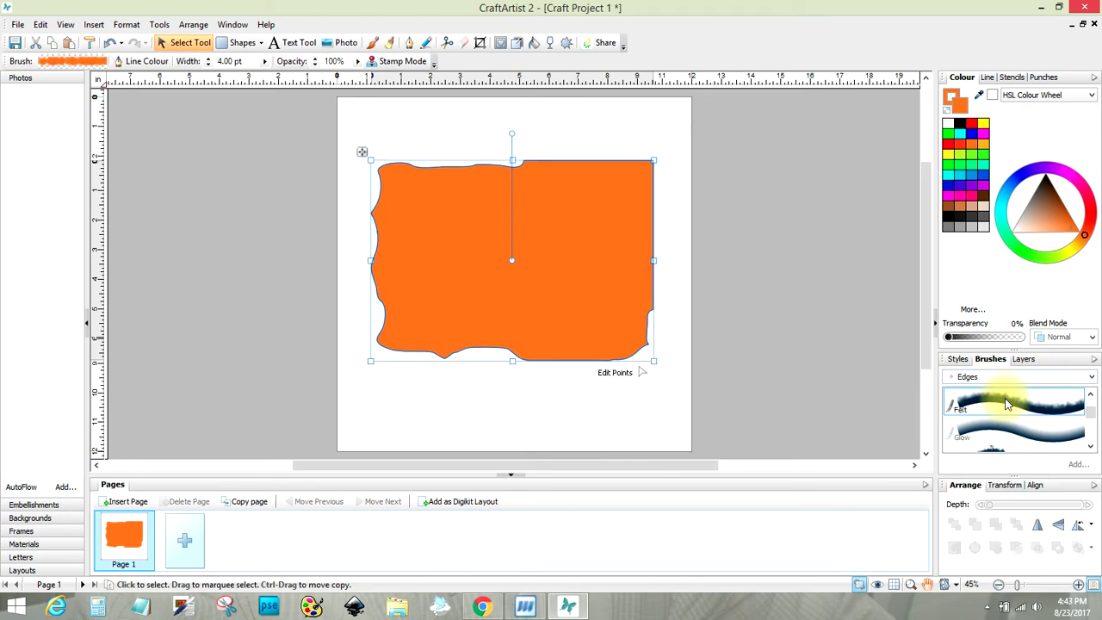
{"action": "left_click", "coordinate": [987, 78]}
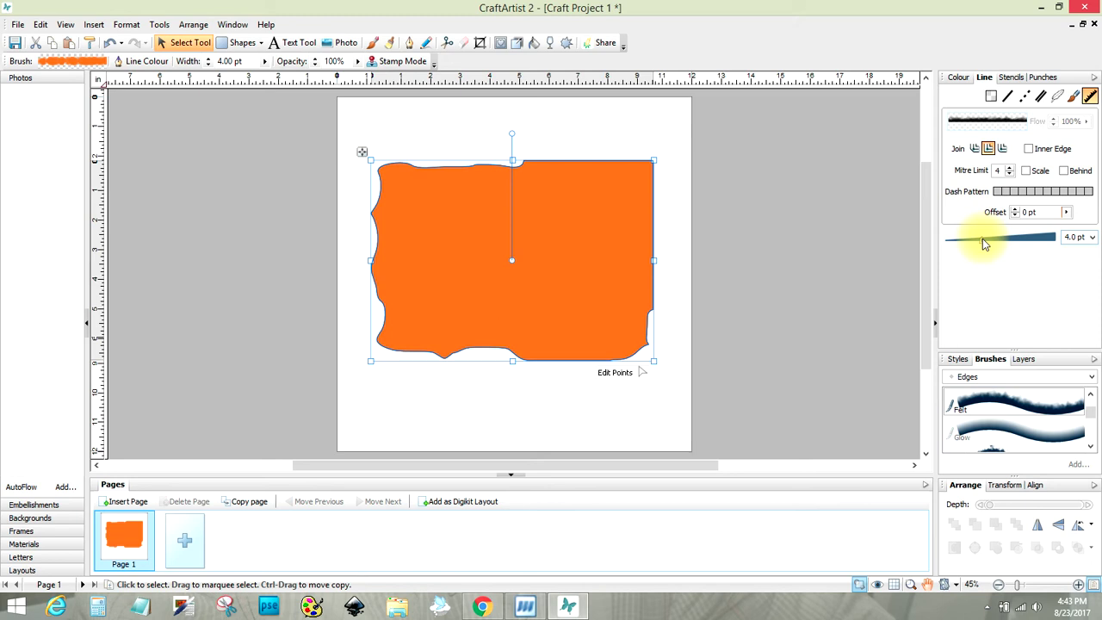
- Set the Felt outline width to 40 pt and nudge the shape slightly right
{"action": "left_click_drag", "start_coordinate": [982, 238], "coordinate": [1021, 250]}
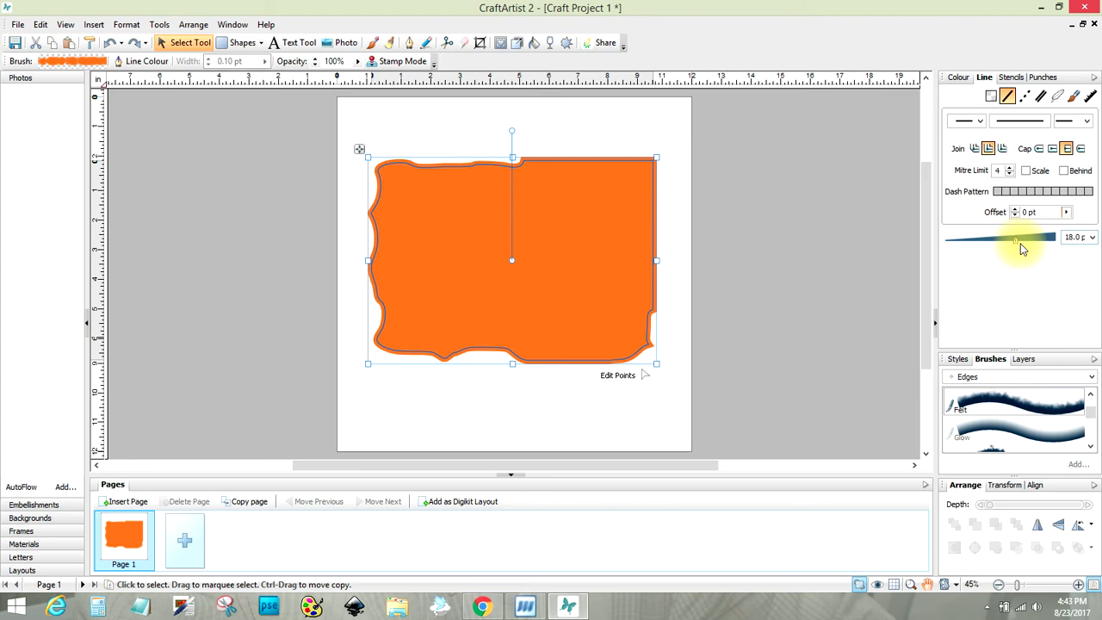
{"action": "left_click_drag", "start_coordinate": [1013, 246], "coordinate": [1041, 243]}
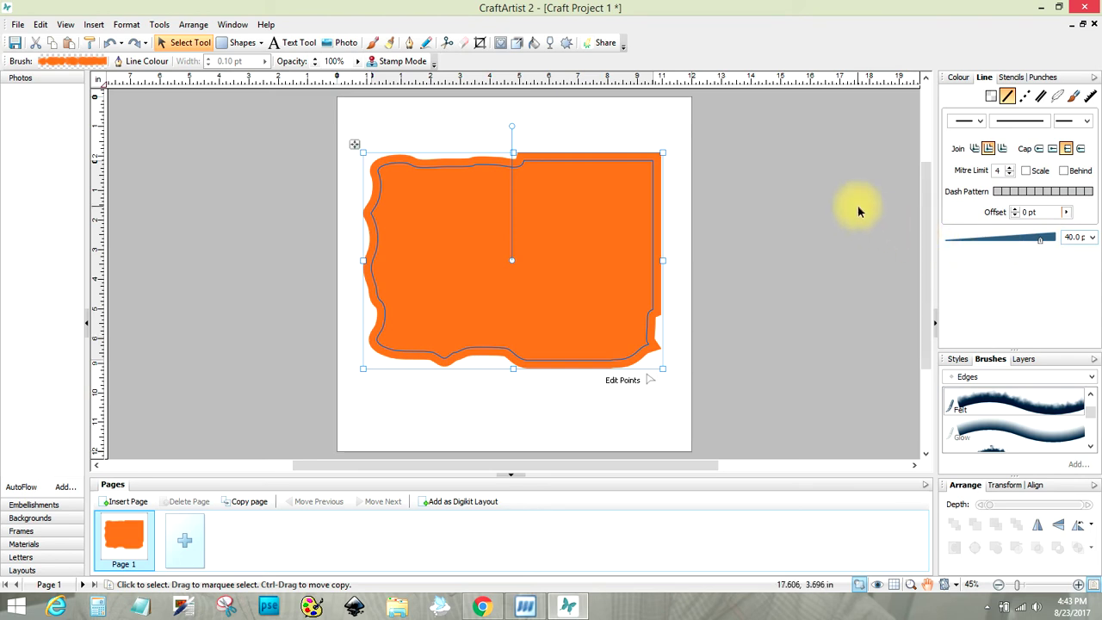
{"action": "left_click", "coordinate": [588, 128]}
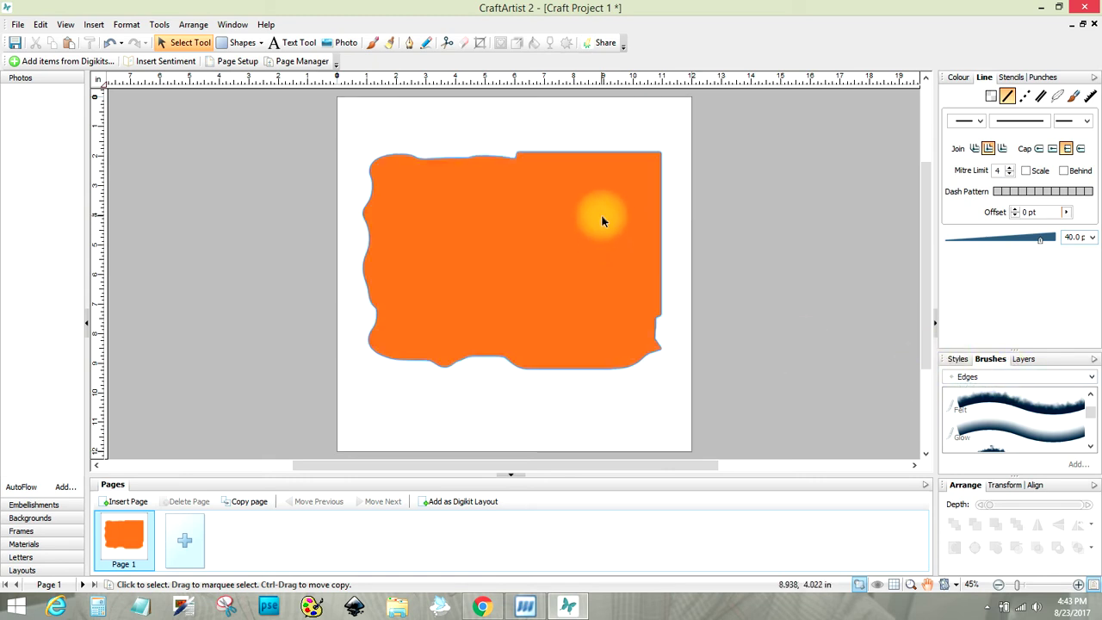
{"action": "mouse_move", "coordinate": [601, 221]}
{"action": "left_mouse_down"}
{"action": "mouse_move", "coordinate": [632, 222]}
{"action": "mouse_move", "coordinate": [608, 211]}
{"action": "mouse_move", "coordinate": [602, 226]}
{"action": "left_mouse_up"}
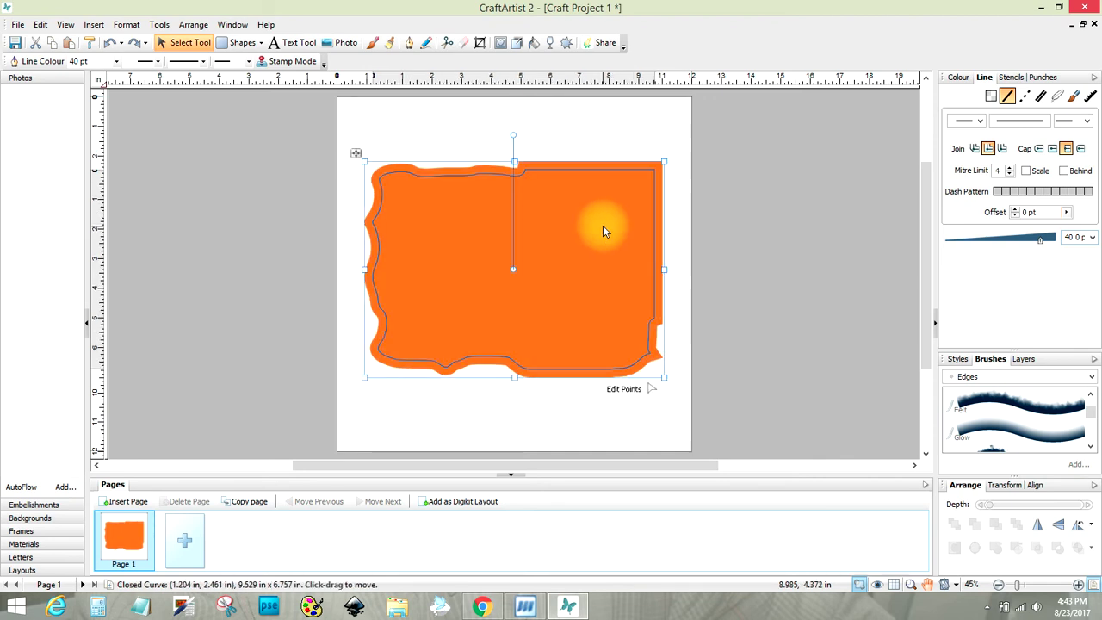
- Swap the outline to the Grunge brush from Edges and widen it to 64 pt
{"action": "left_click", "coordinate": [1090, 447]}
{"action": "left_click", "coordinate": [1091, 447]}
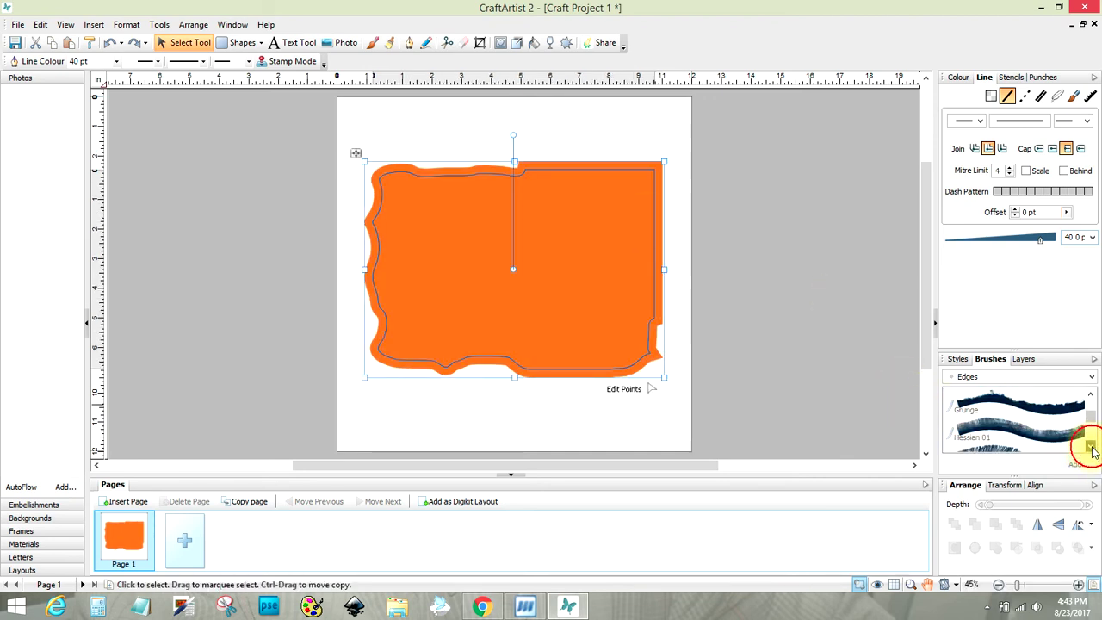
{"action": "left_click", "coordinate": [985, 407]}
{"action": "left_click_drag", "start_coordinate": [986, 407], "coordinate": [652, 284]}
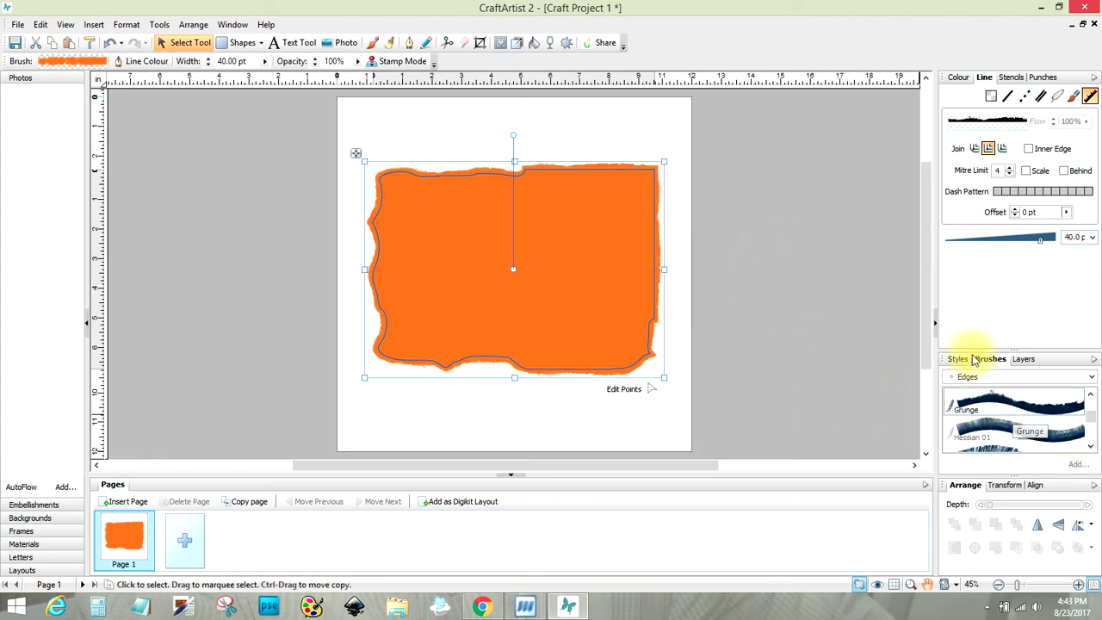
{"action": "left_click_drag", "start_coordinate": [1038, 244], "coordinate": [1058, 250]}
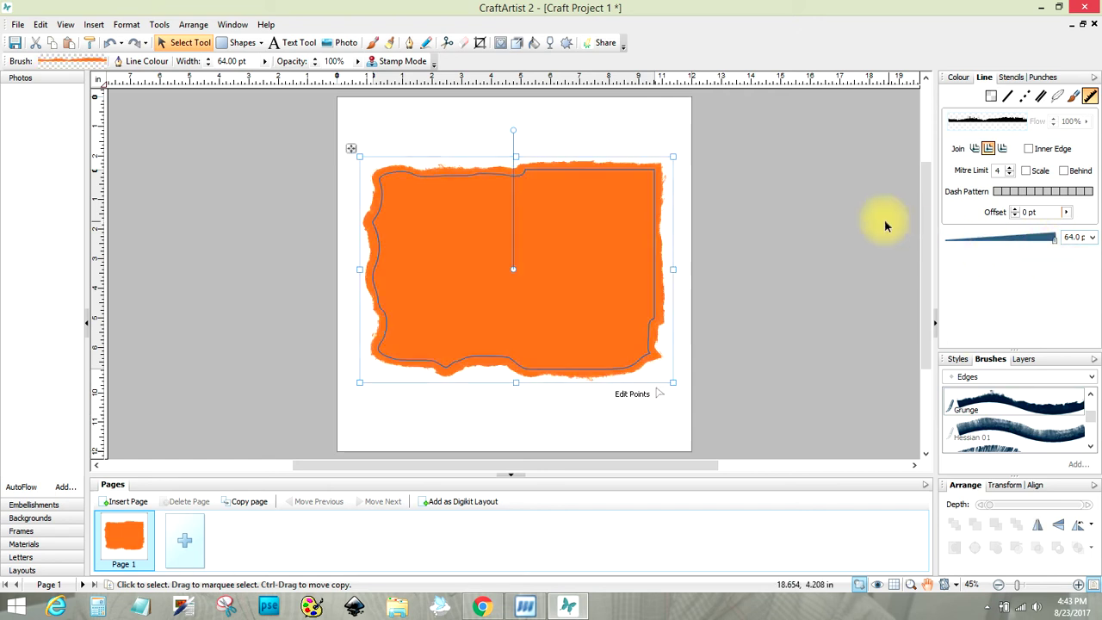
{"action": "left_click", "coordinate": [674, 127]}
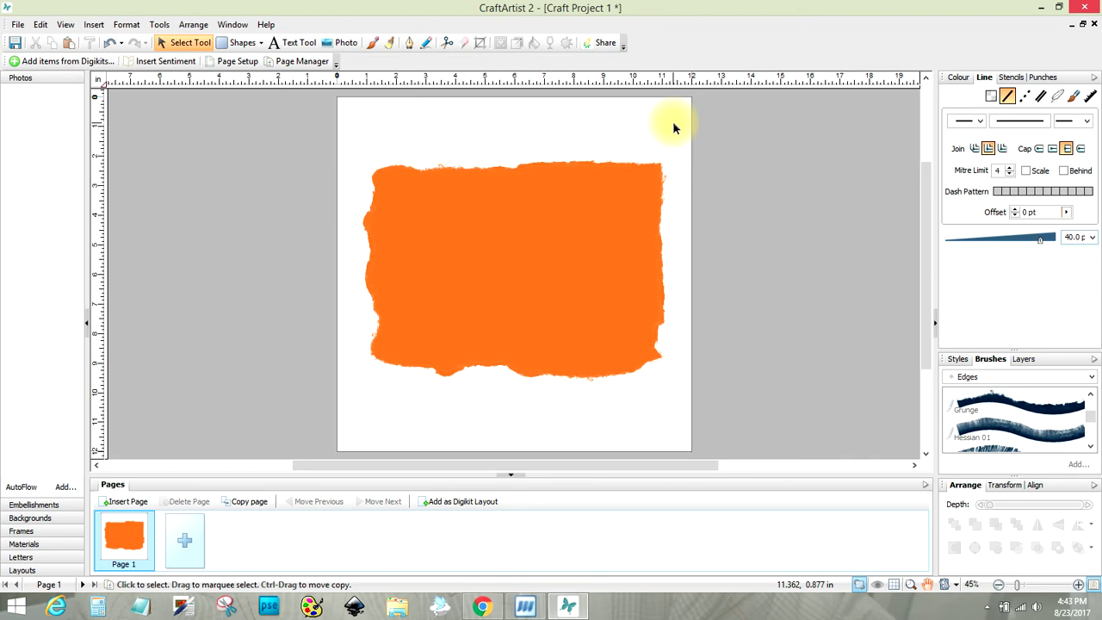
{"action": "left_click", "coordinate": [505, 226]}
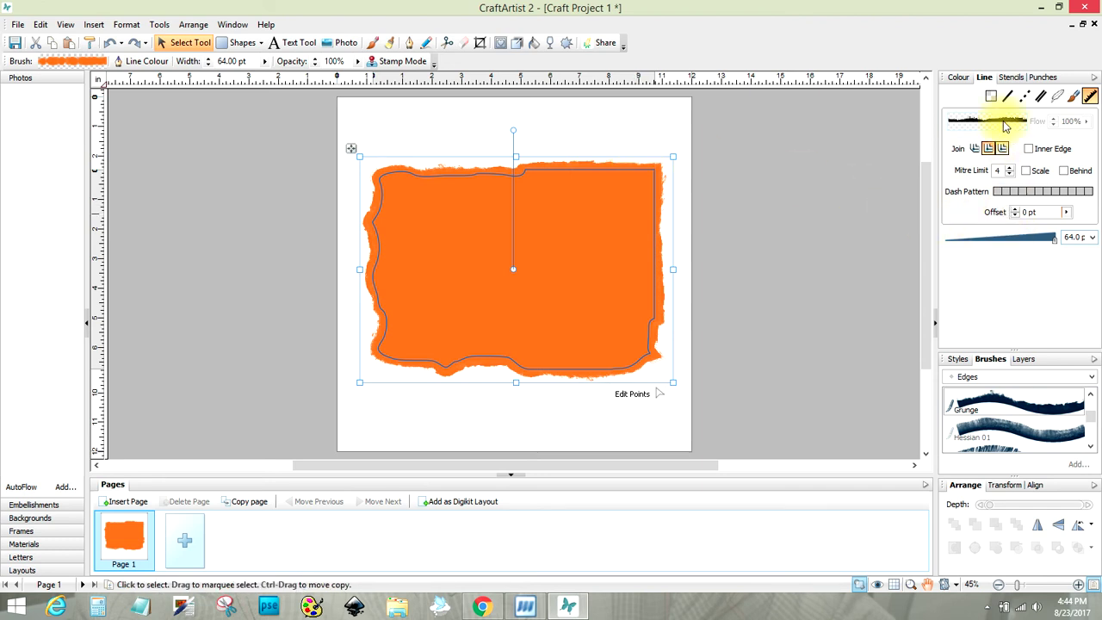
- Set the torn shape's outline colour to black using the Colour tab's line swatch, then review the edge
{"action": "left_click", "coordinate": [661, 131]}
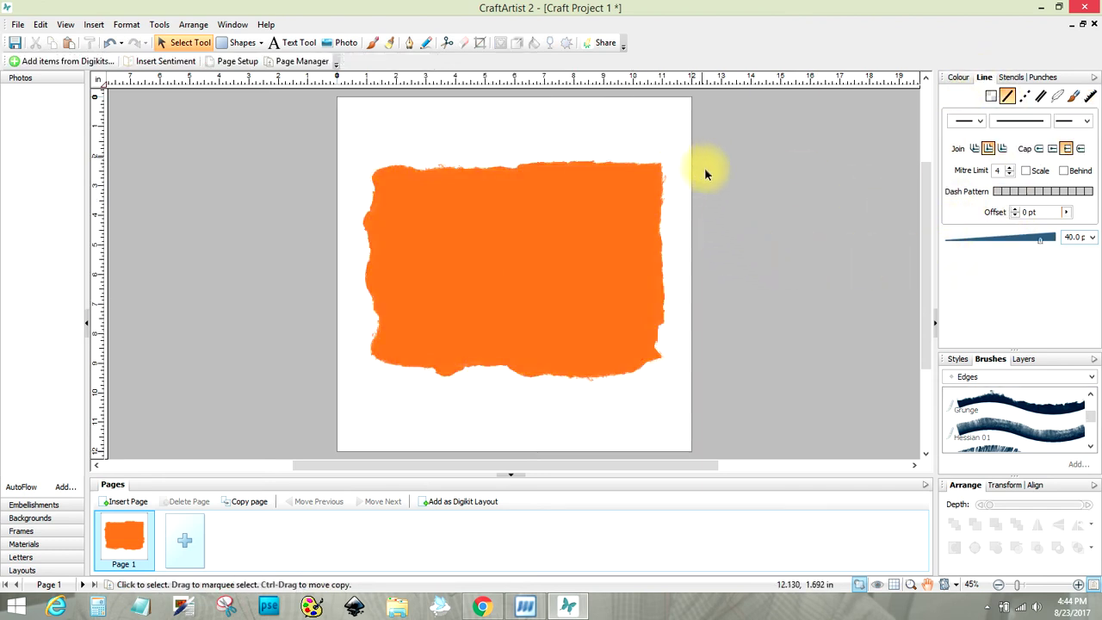
{"action": "left_click", "coordinate": [958, 77]}
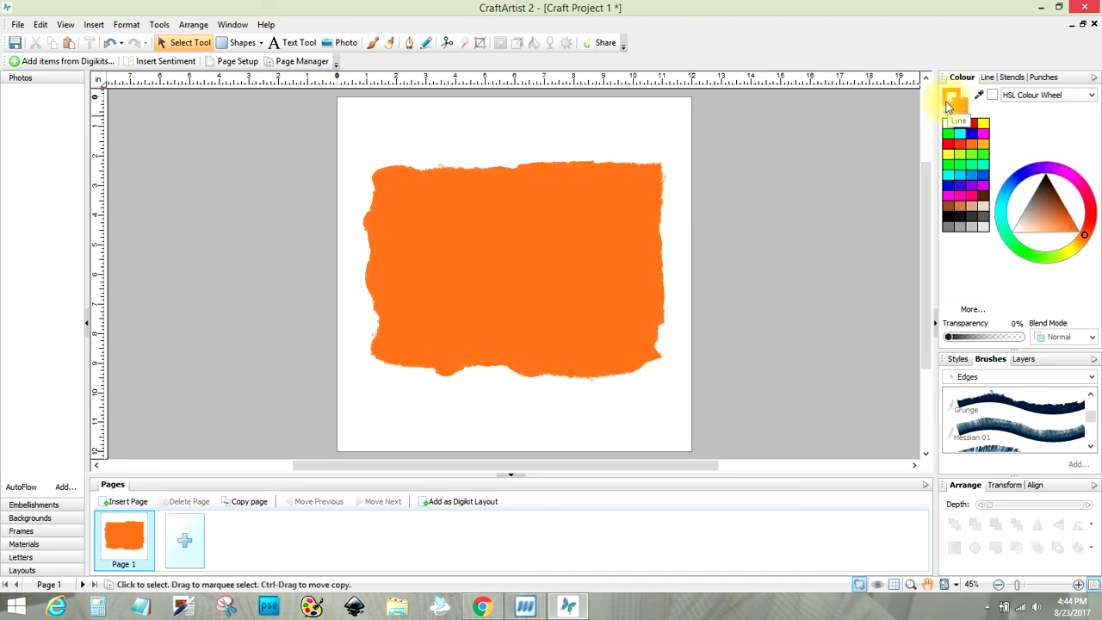
{"action": "left_click", "coordinate": [950, 97]}
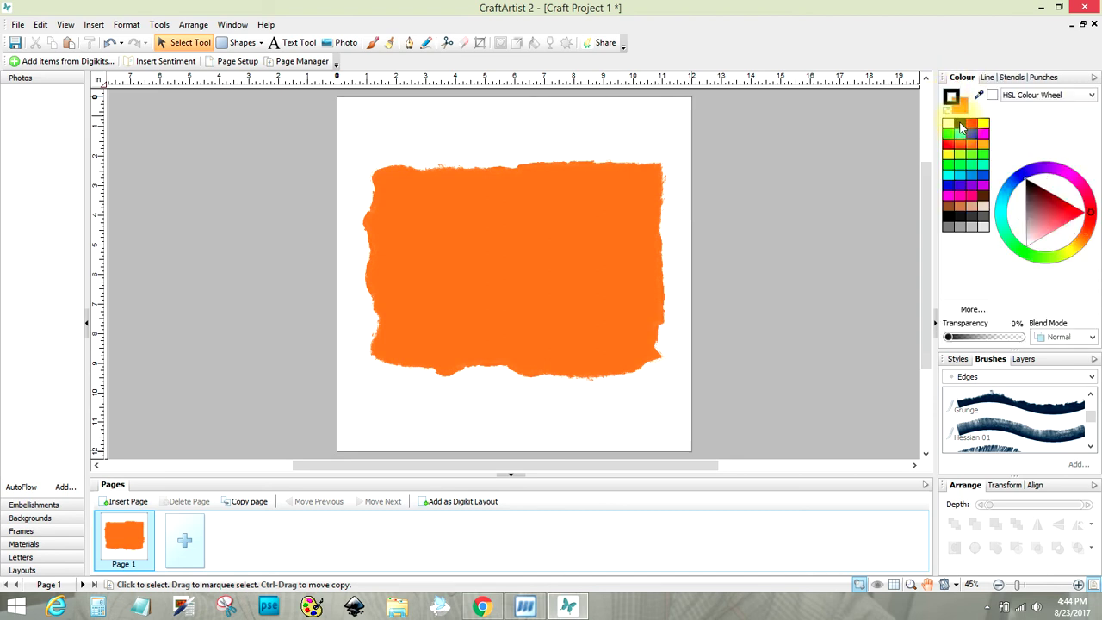
{"action": "left_click", "coordinate": [639, 221]}
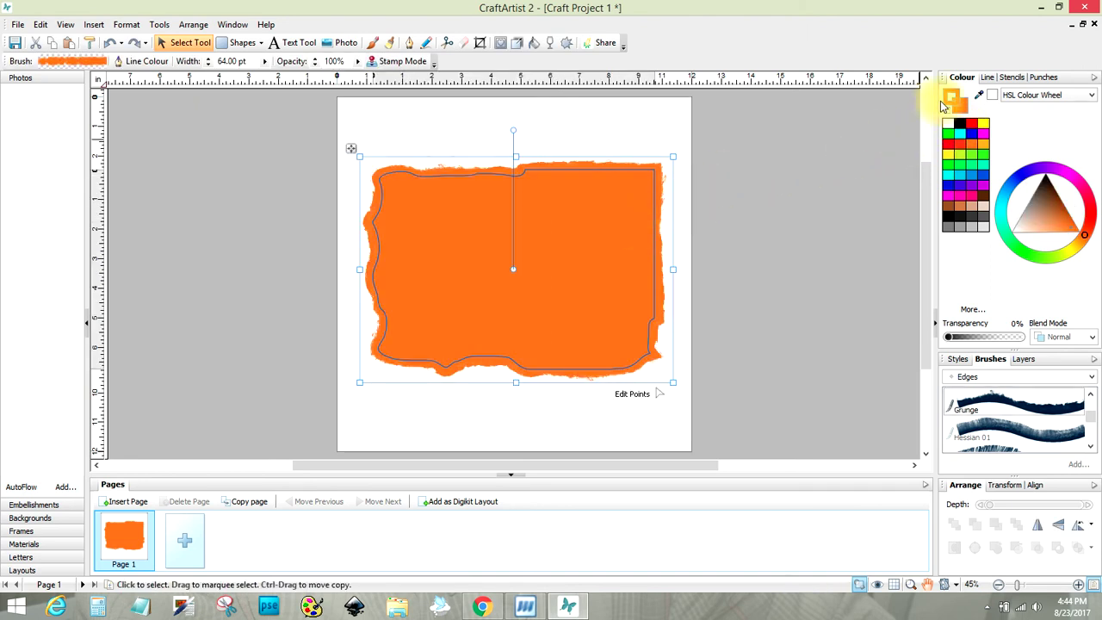
{"action": "left_click", "coordinate": [960, 125]}
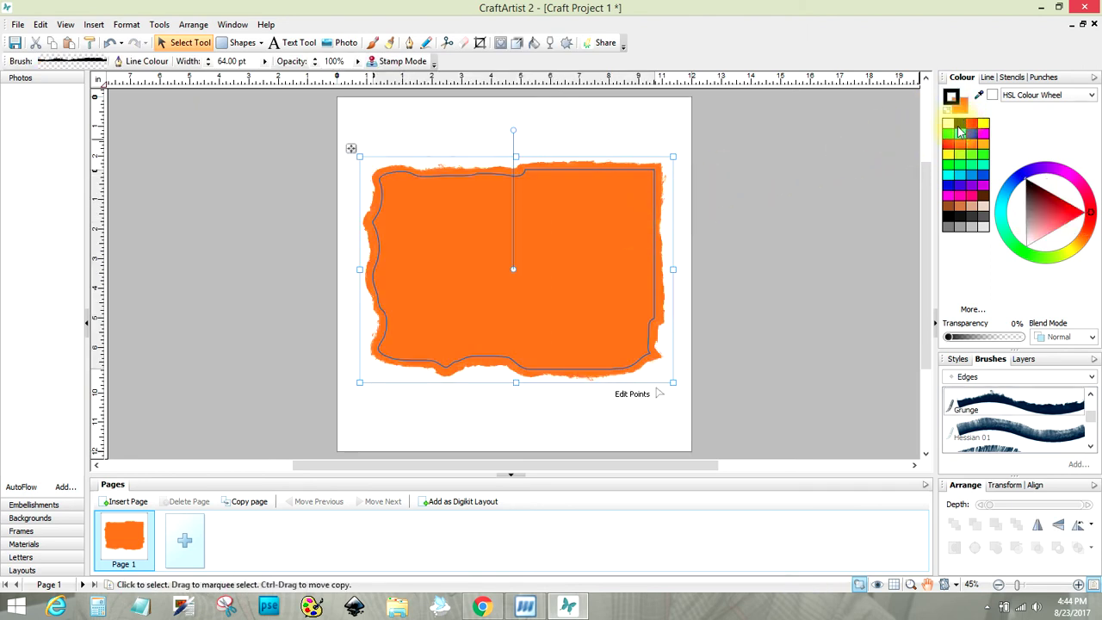
{"action": "left_click", "coordinate": [772, 154]}
{"action": "left_click", "coordinate": [647, 130]}
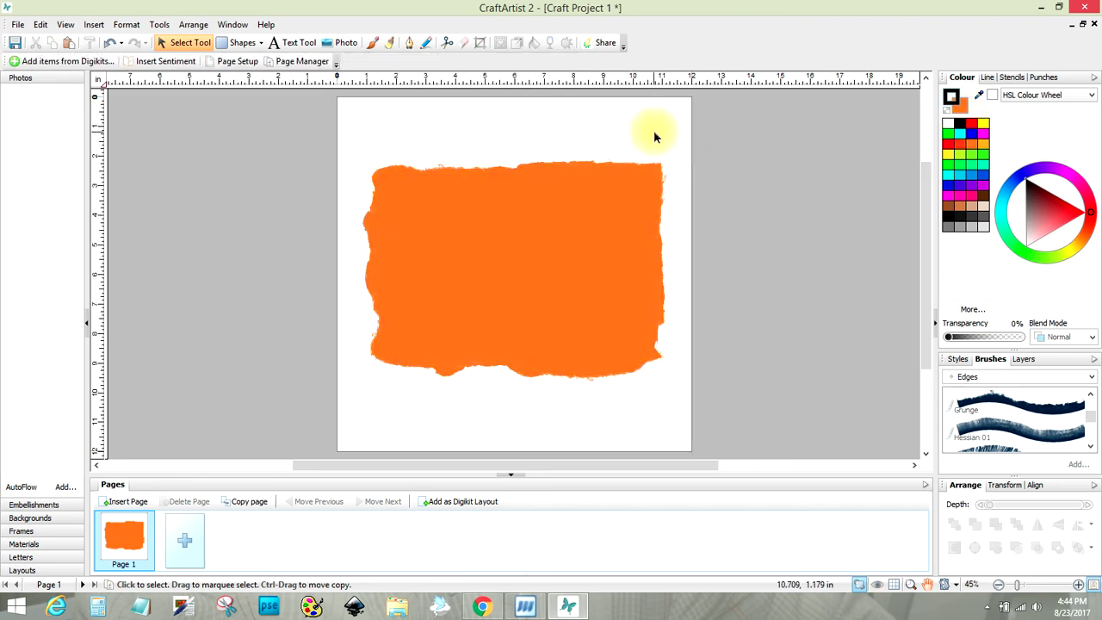
{"action": "left_click", "coordinate": [607, 191]}
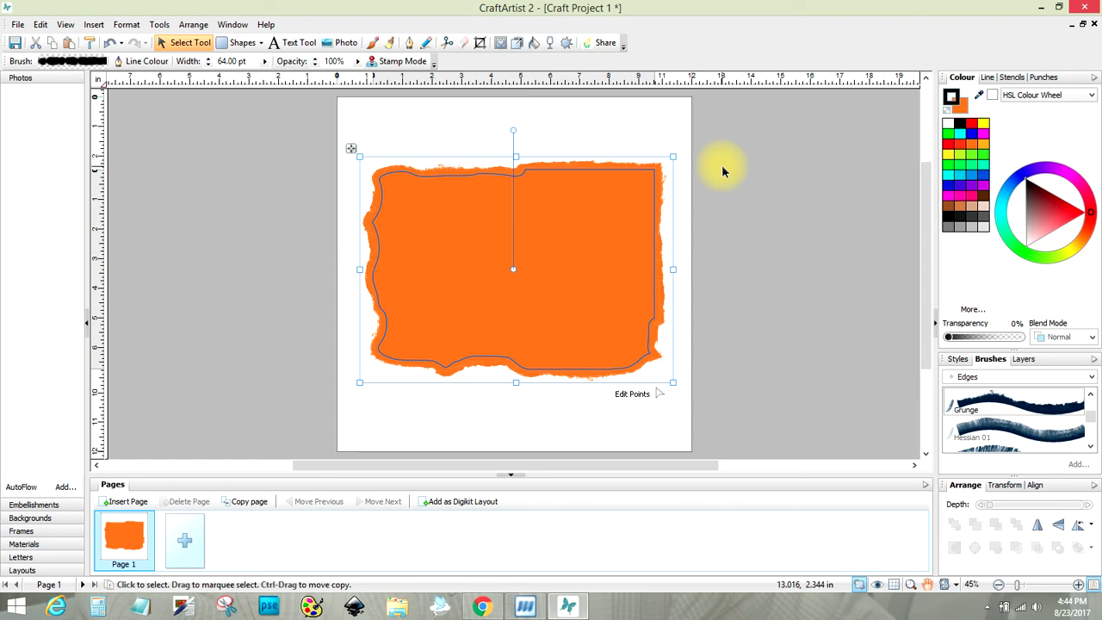
{"action": "left_click", "coordinate": [584, 135]}
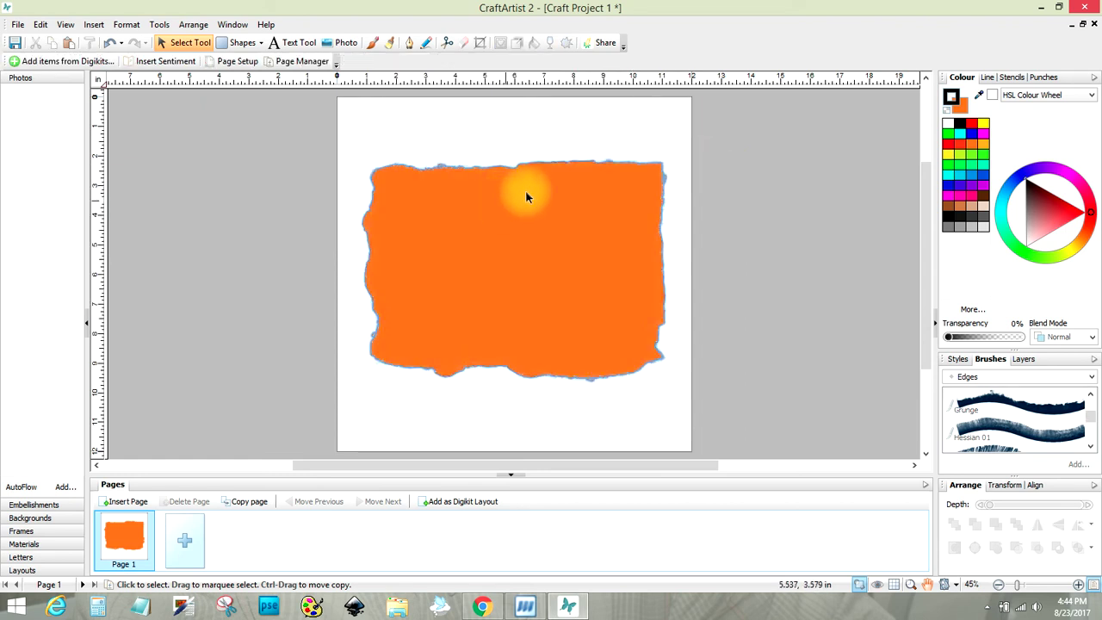
- Apply a Drop Shadows preset from the Styles tab's Shadows category to the orange shape
{"action": "left_click", "coordinate": [589, 325]}
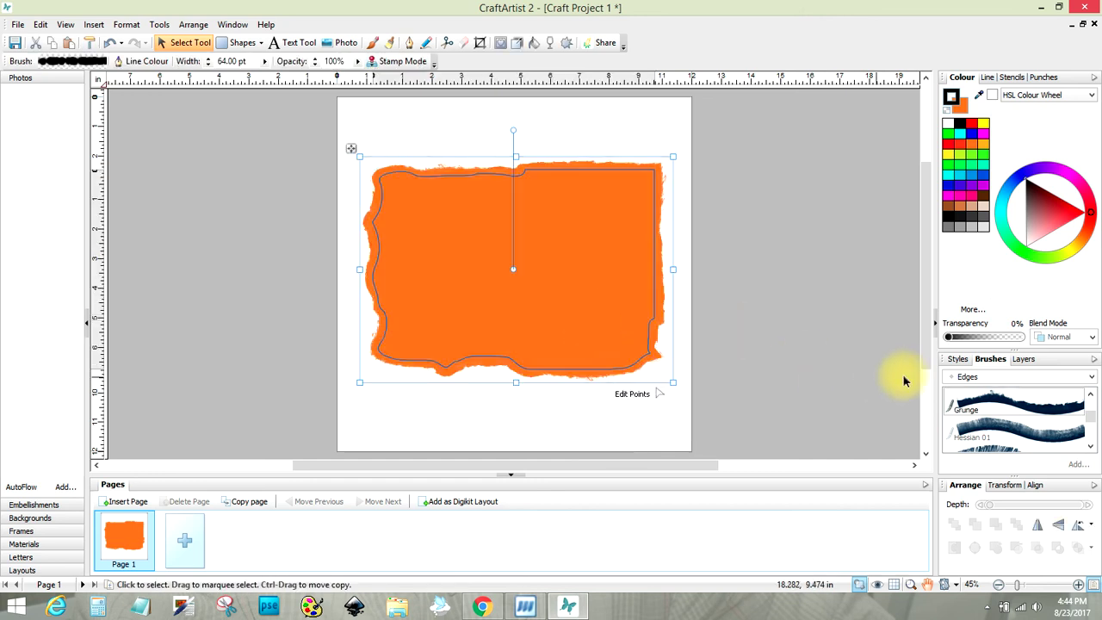
{"action": "left_click", "coordinate": [962, 360]}
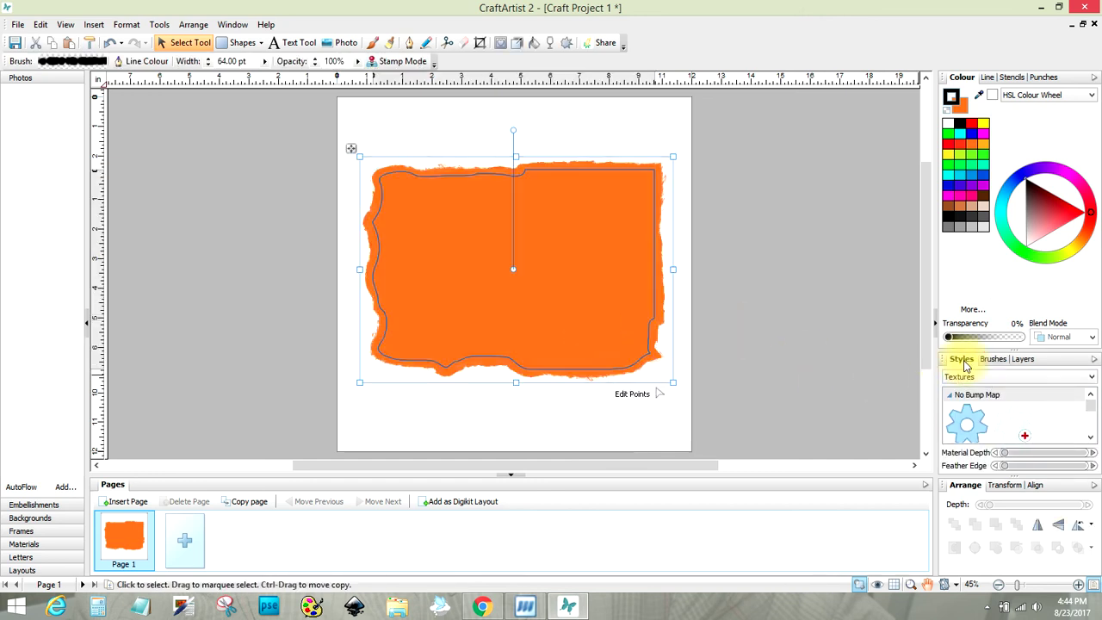
{"action": "left_click", "coordinate": [1092, 377]}
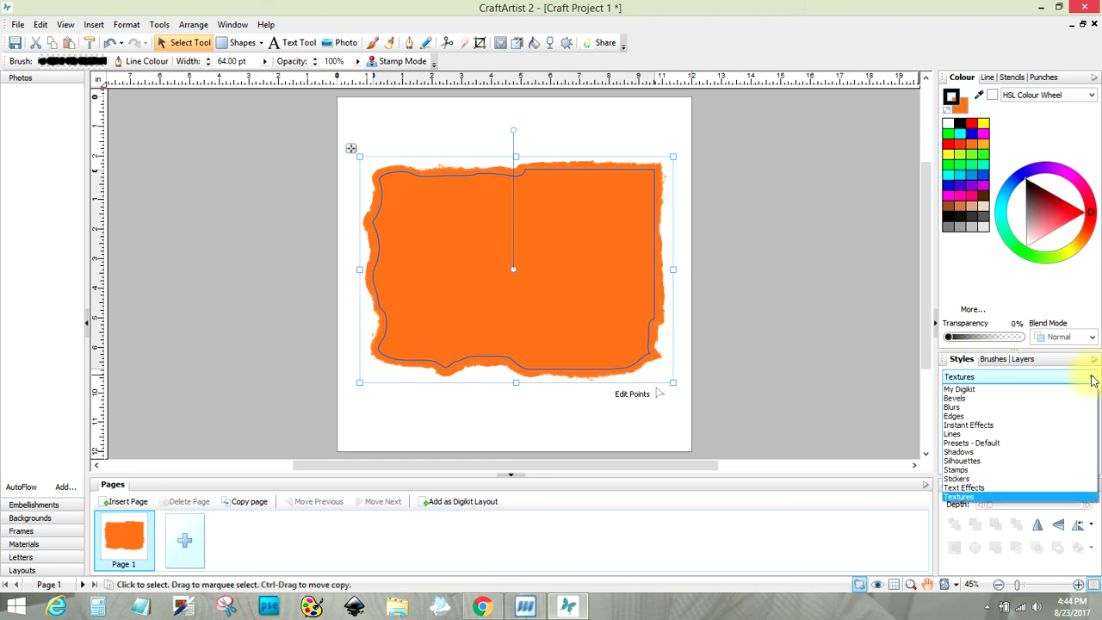
{"action": "left_click", "coordinate": [1010, 453]}
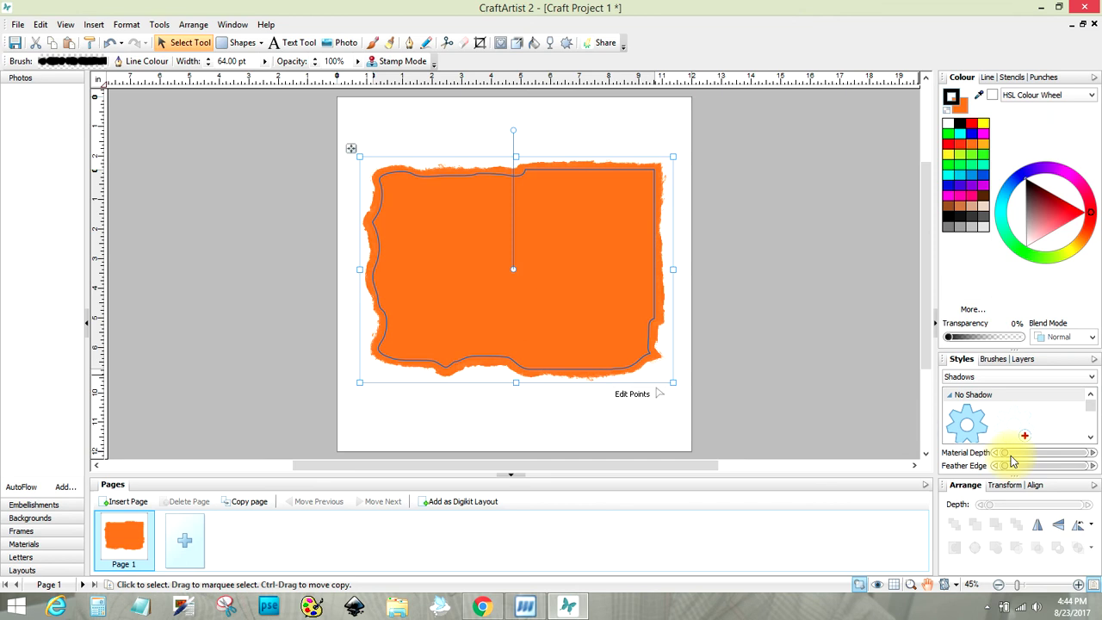
{"action": "left_click", "coordinate": [1090, 437]}
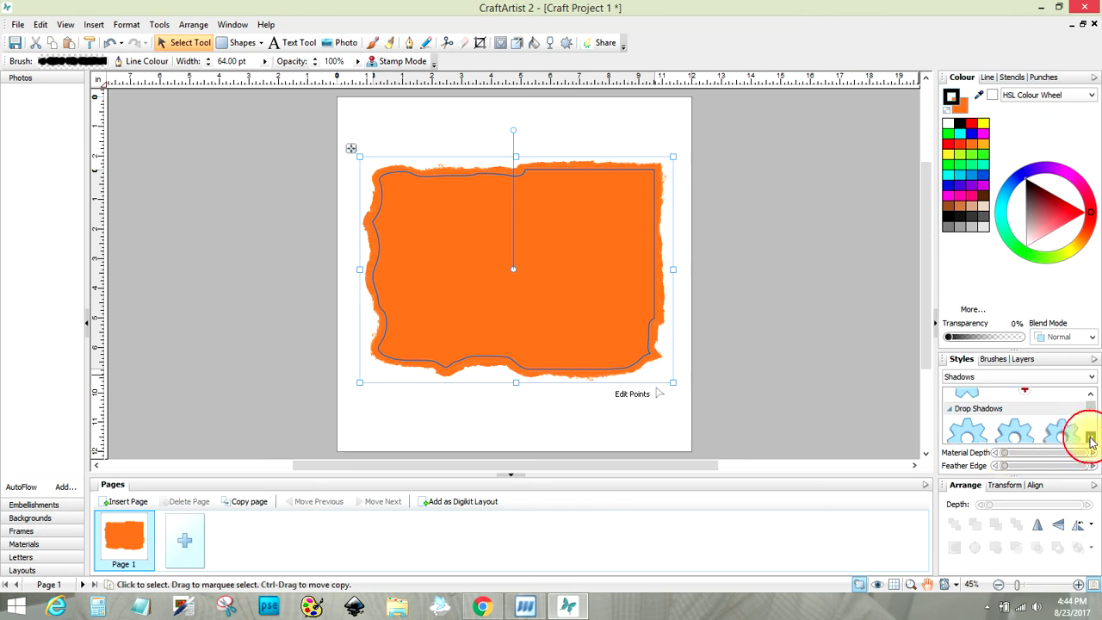
{"action": "left_click", "coordinate": [1090, 440]}
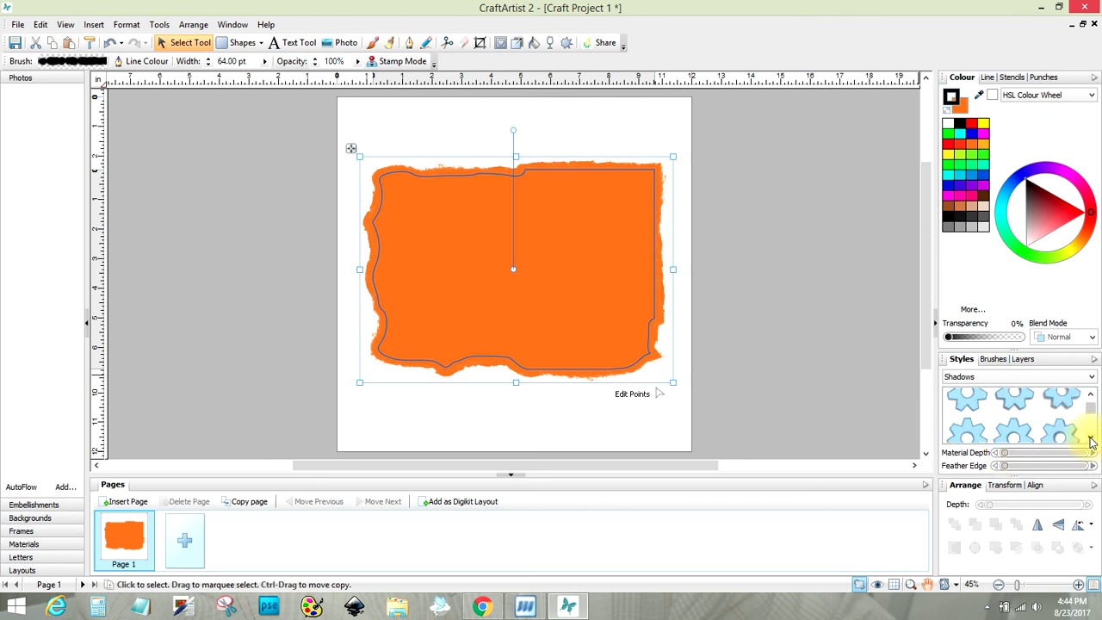
{"action": "left_click", "coordinate": [1064, 398]}
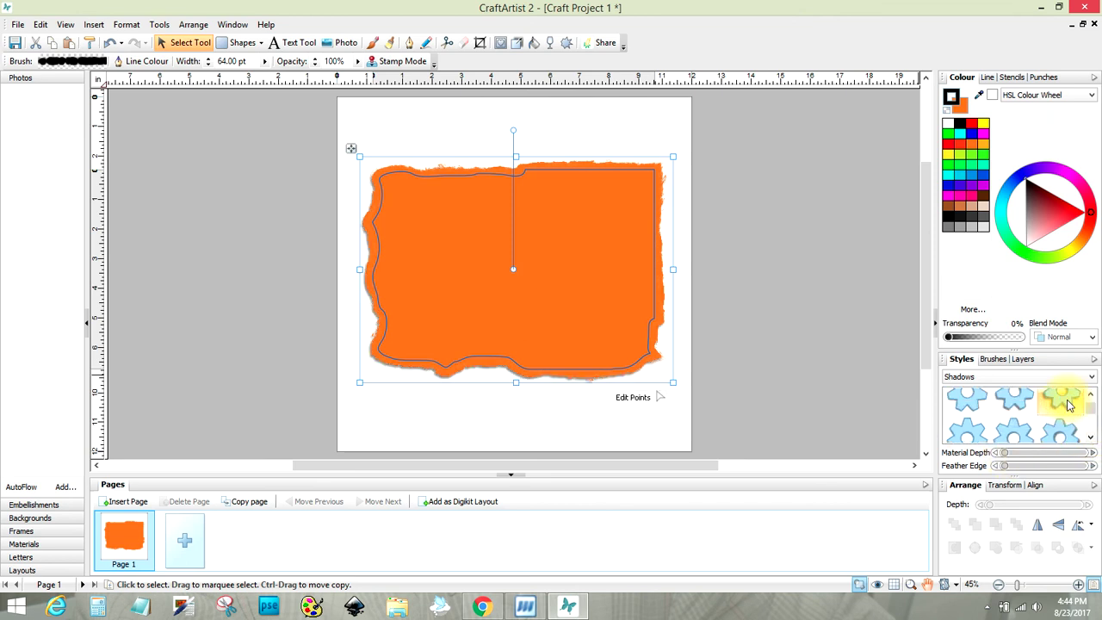
{"action": "left_click", "coordinate": [673, 436]}
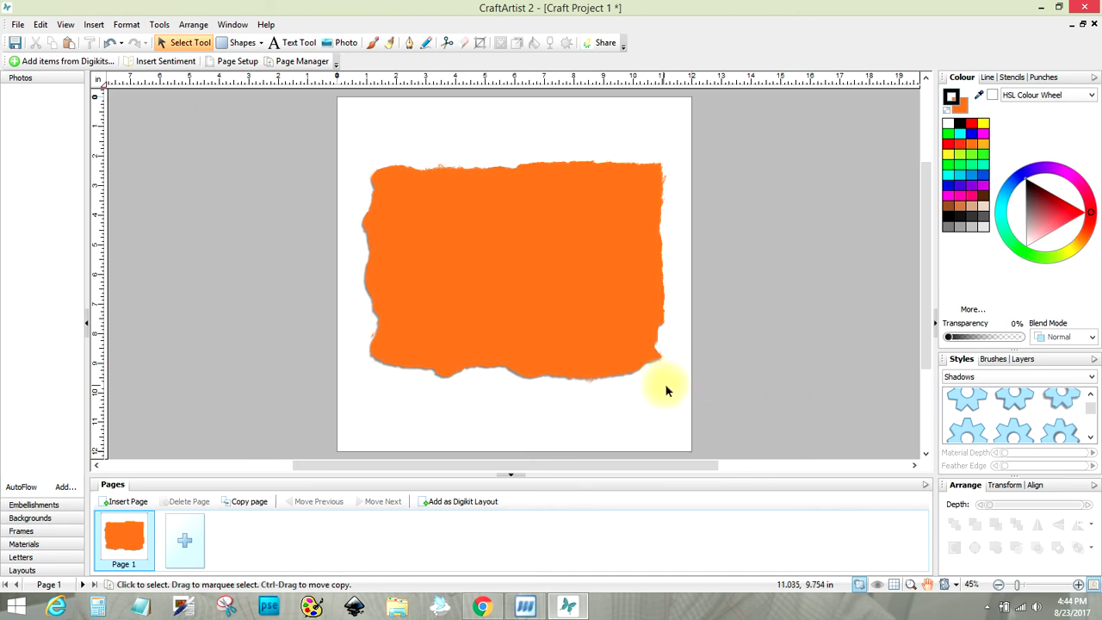
- Reselect the shape, browse the Shadows presets again, and inspect the soft grey shadow
{"action": "left_click", "coordinate": [613, 270]}
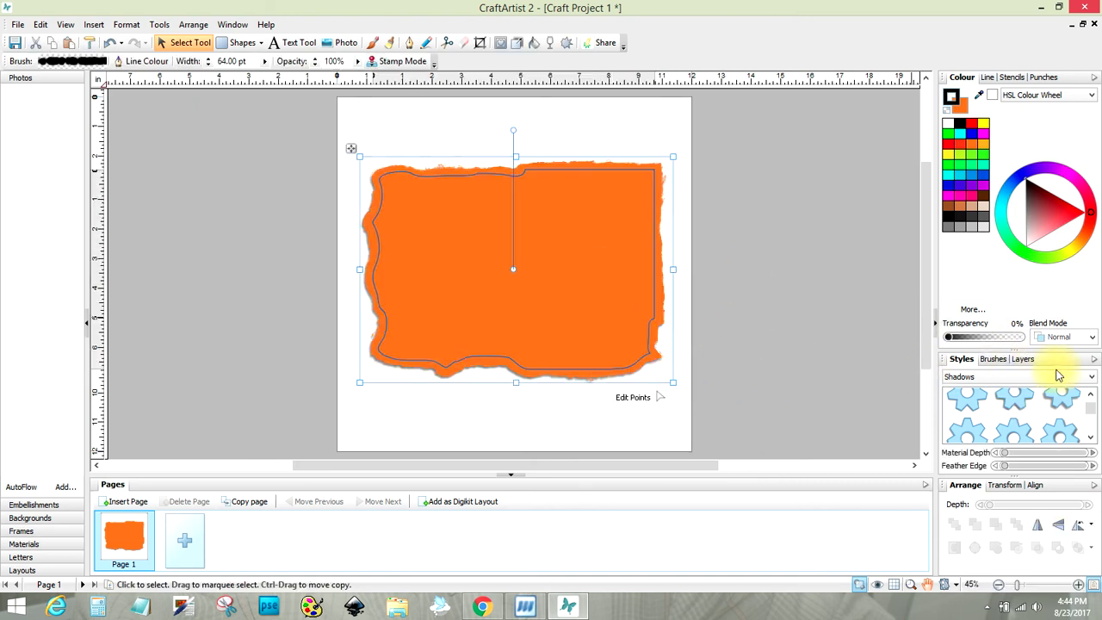
{"action": "left_click", "coordinate": [1090, 438]}
{"action": "left_click", "coordinate": [1090, 437]}
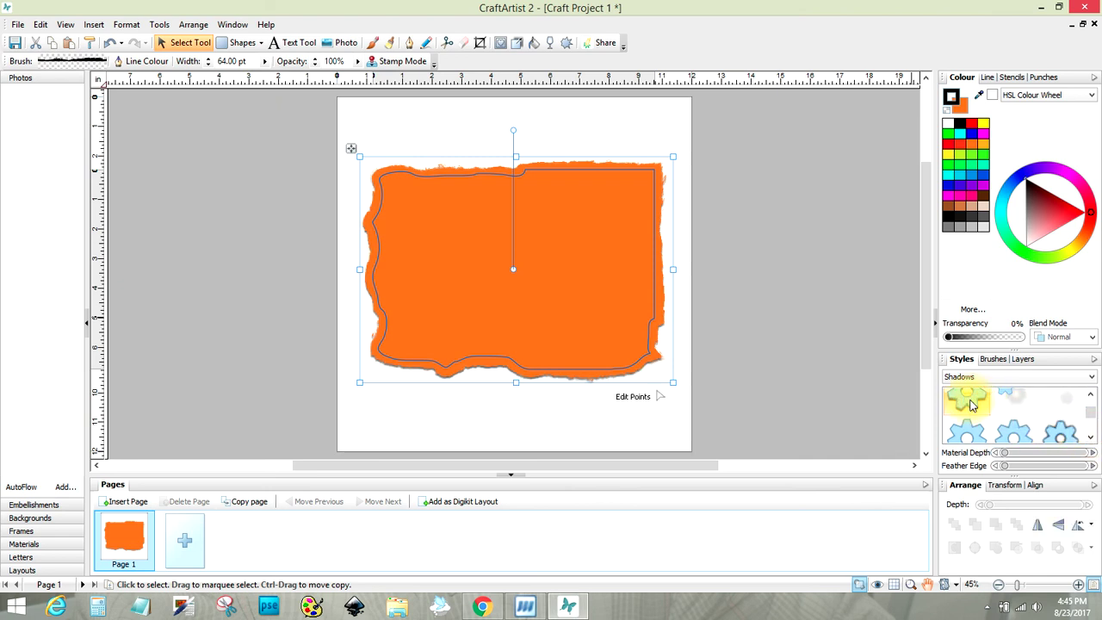
{"action": "left_click", "coordinate": [632, 433]}
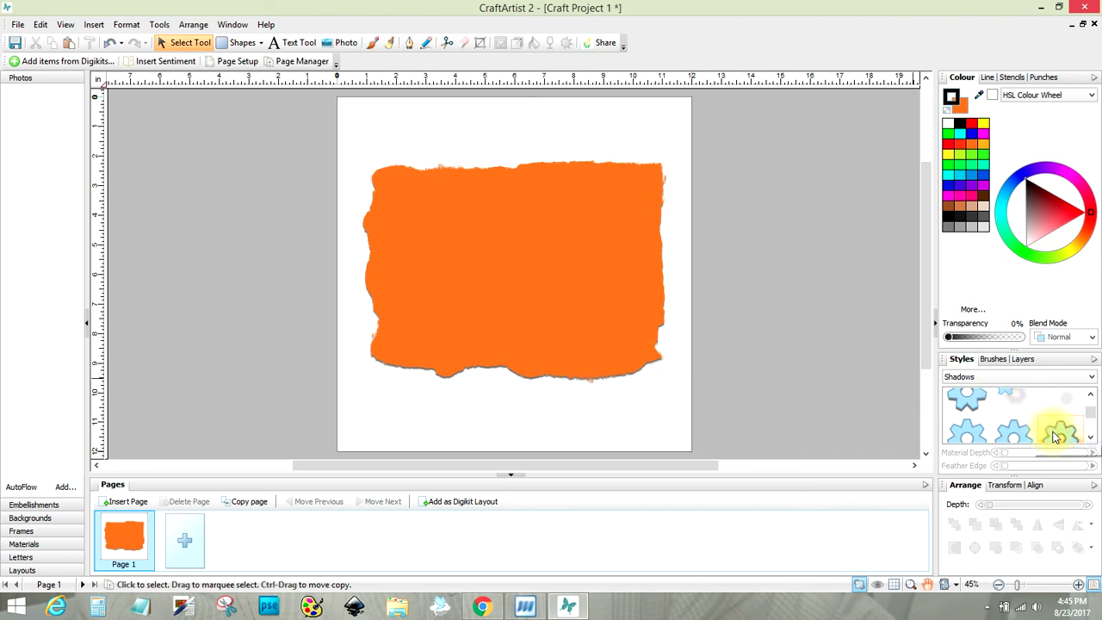
{"action": "left_click", "coordinate": [603, 319]}
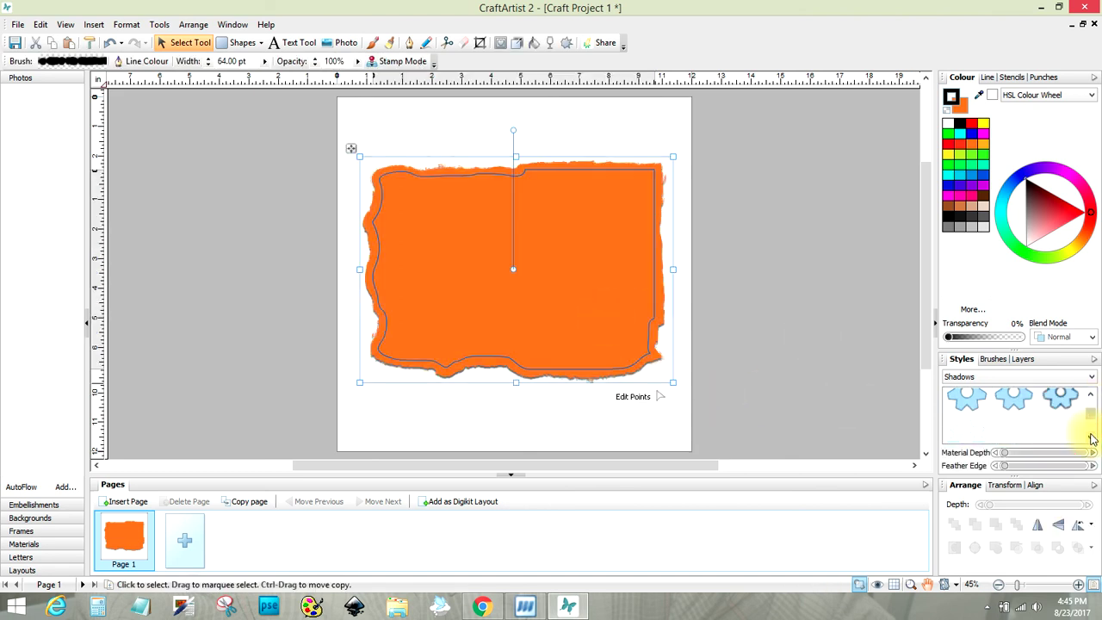
{"action": "left_click", "coordinate": [611, 439]}
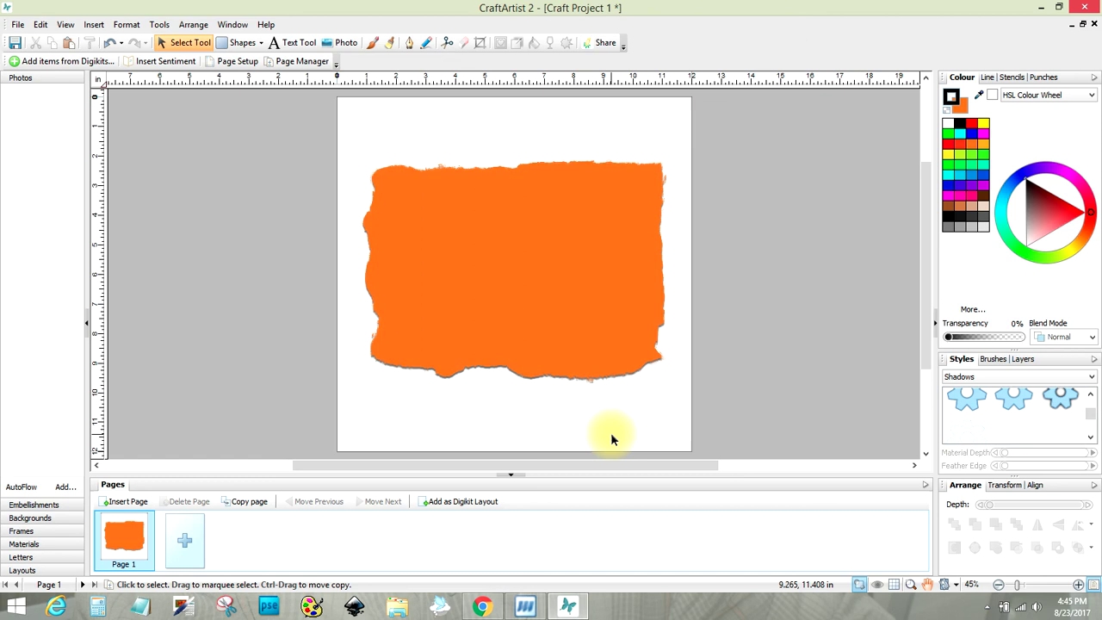